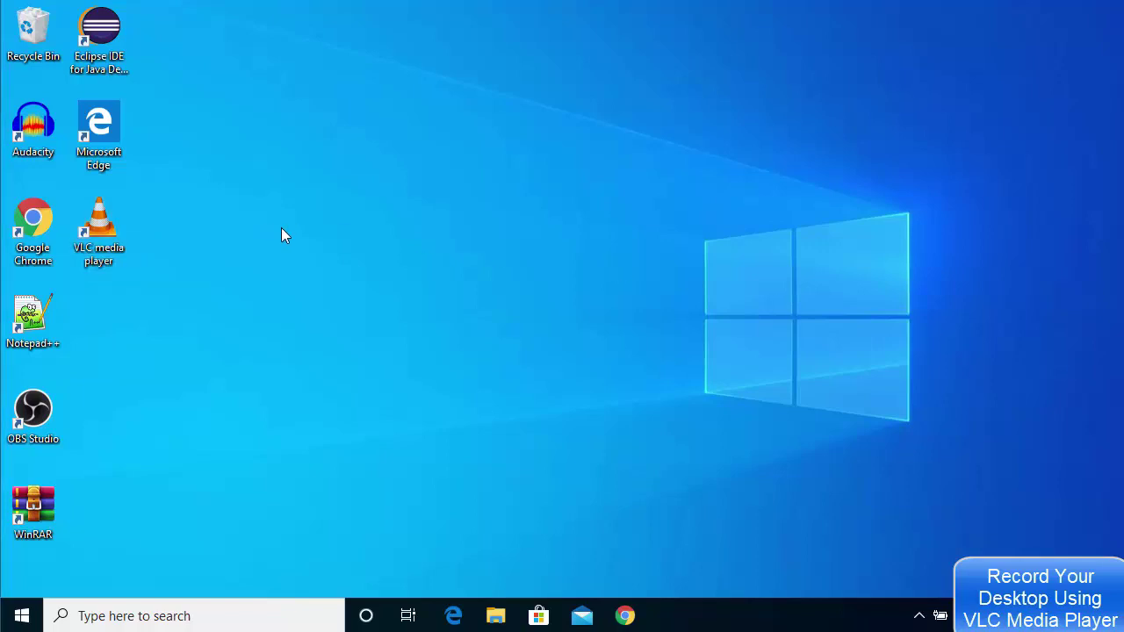
Step: Launch VLC media player from its desktop shortcut
double_click(97, 230)
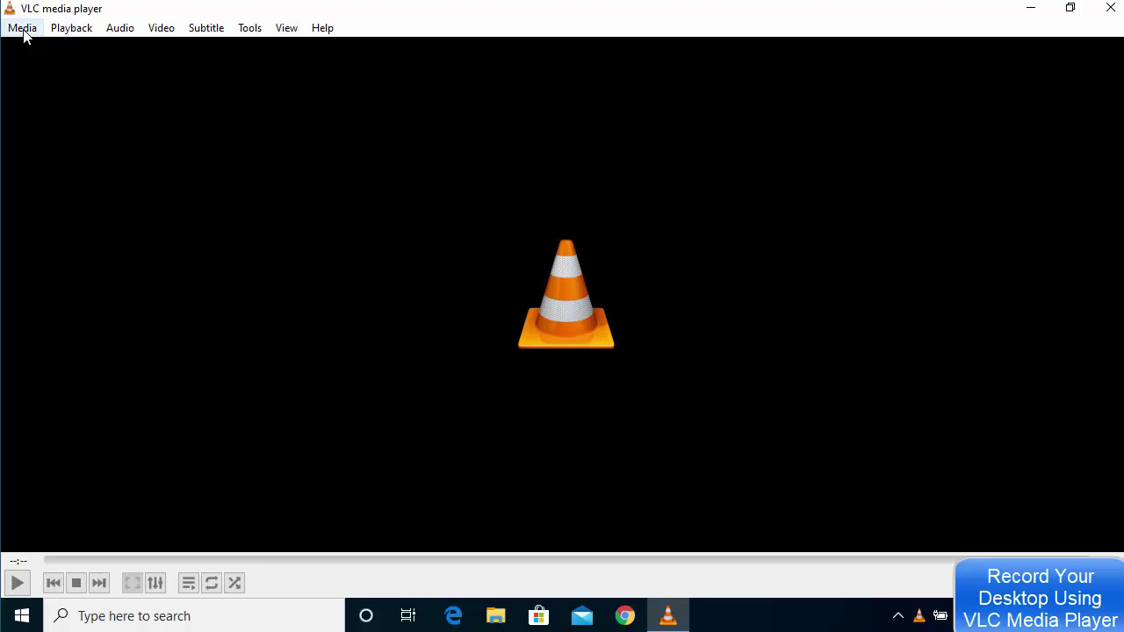
Step: Open a capture device with Desktop capture mode and a 10.00 f/s frame rate
left_click(23, 29)
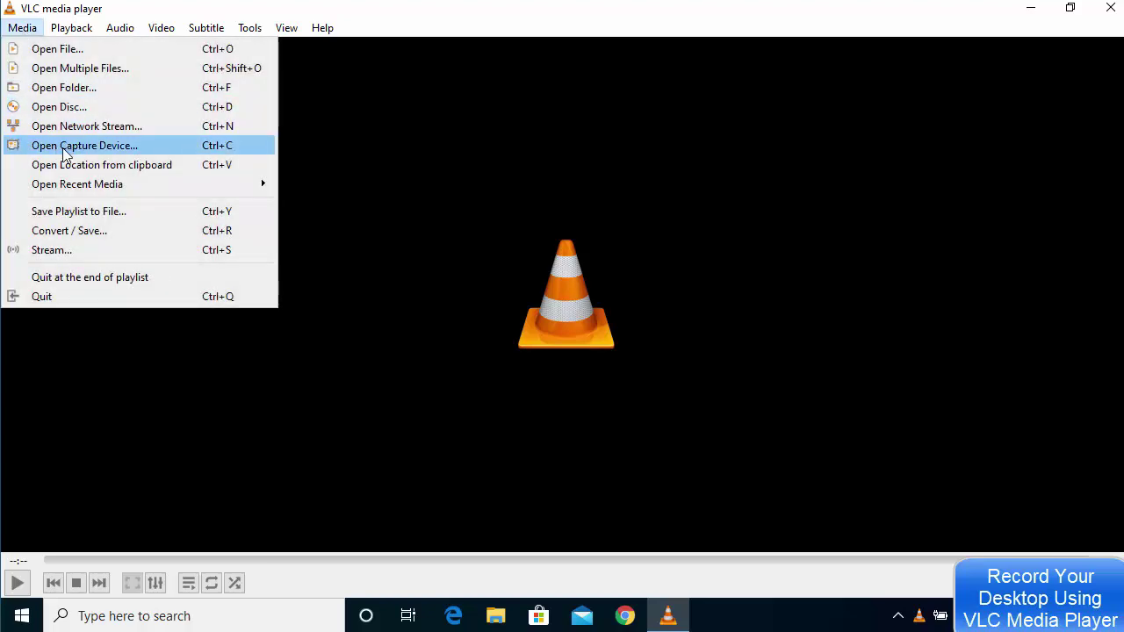
left_click(99, 148)
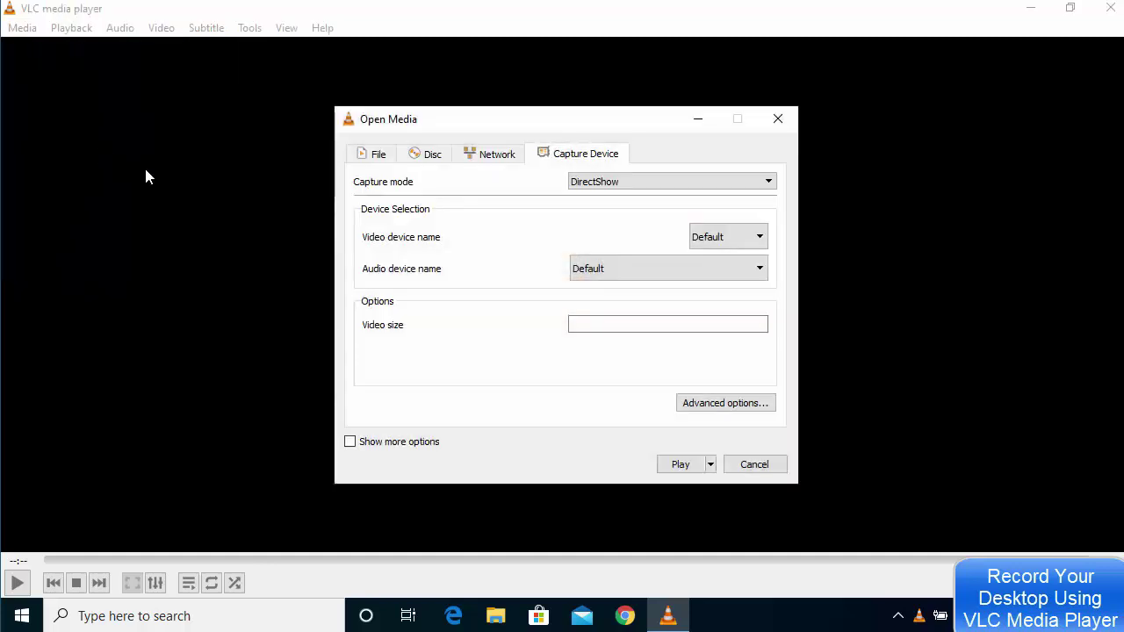
left_click(602, 188)
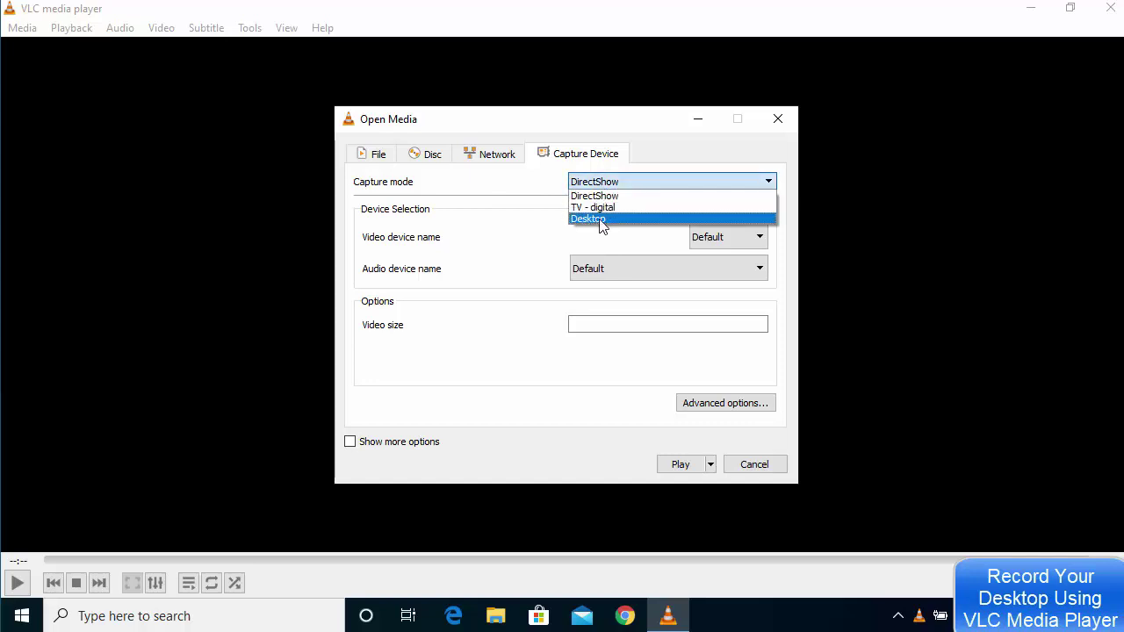
left_click(597, 221)
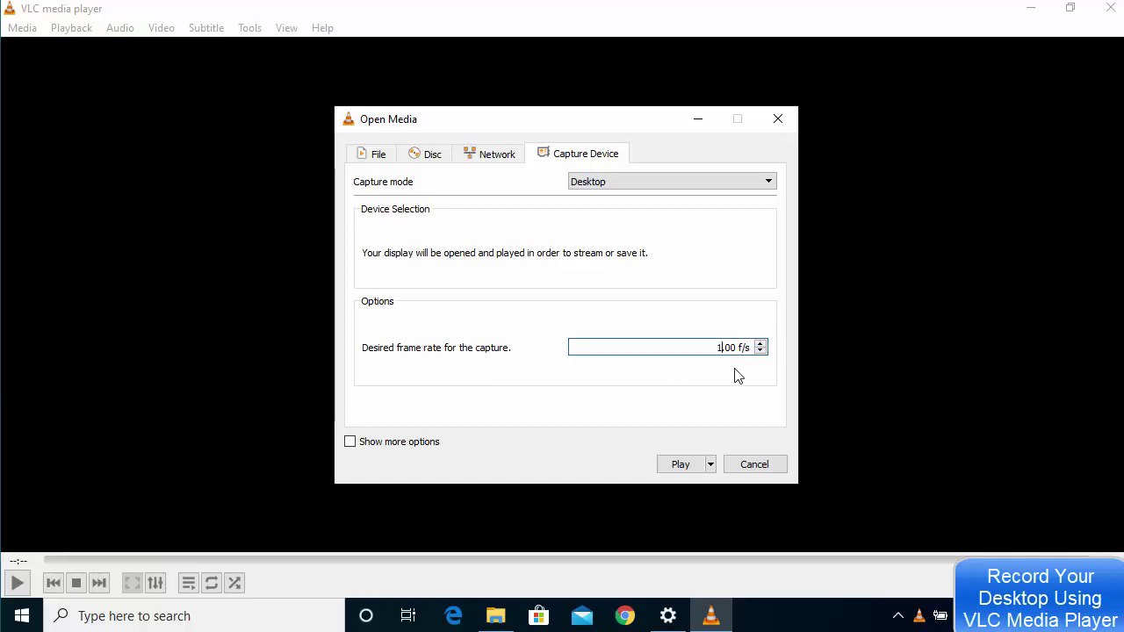
type("0")
Step: Choose Convert from the Play dropdown and keep the Video for MPEG4 1080p TV/device profile
left_click(711, 465)
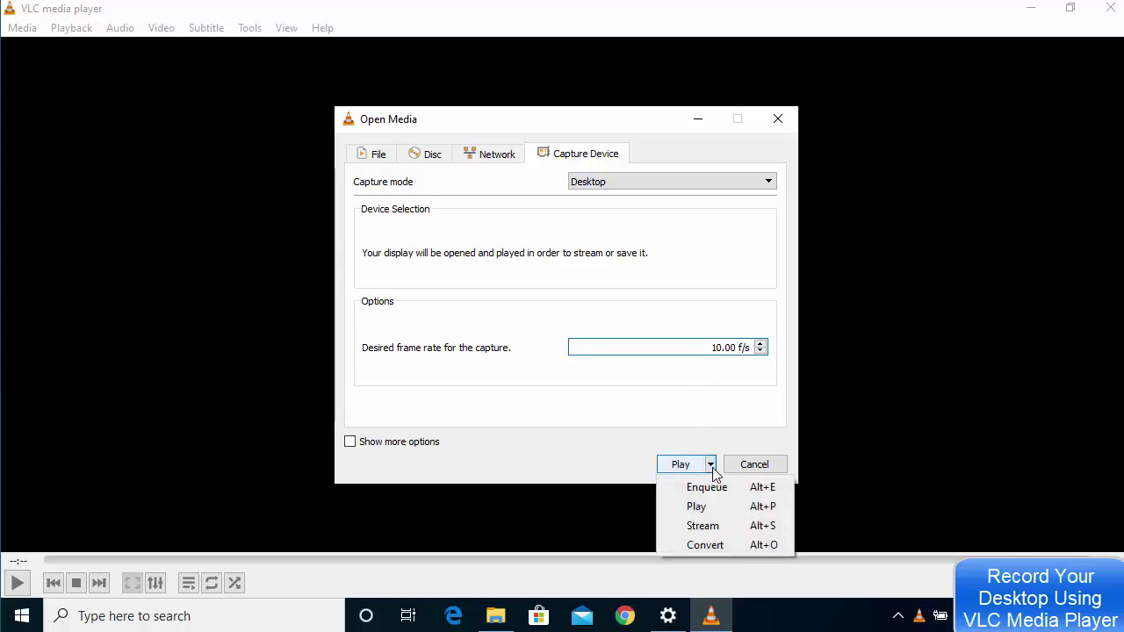
left_click(715, 546)
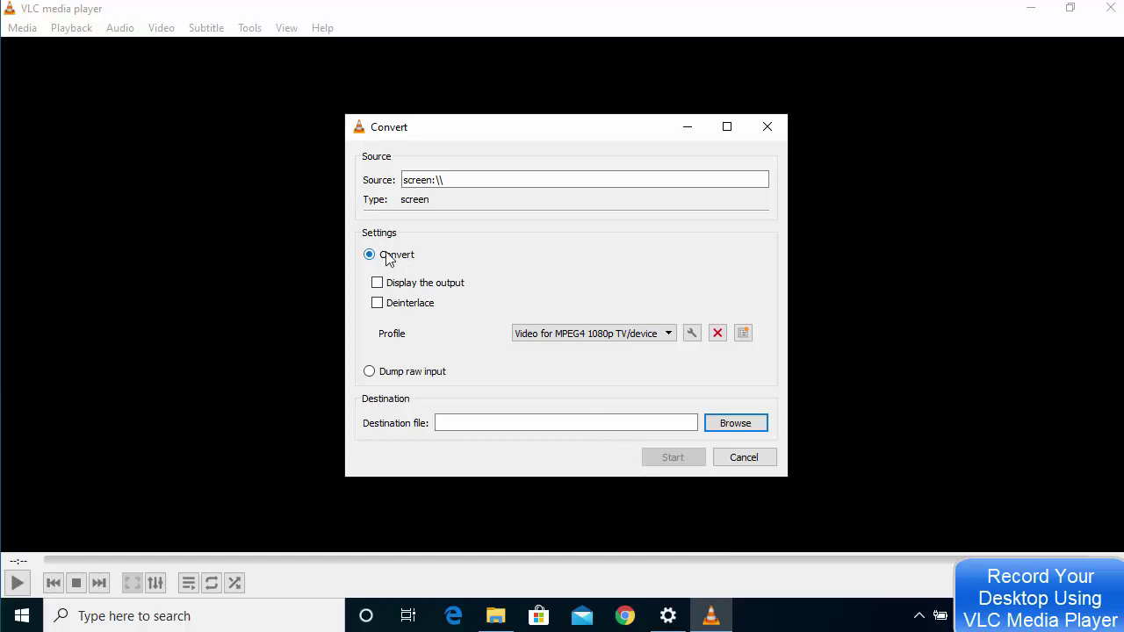
left_click(590, 334)
scroll(597, 386, "up", 2)
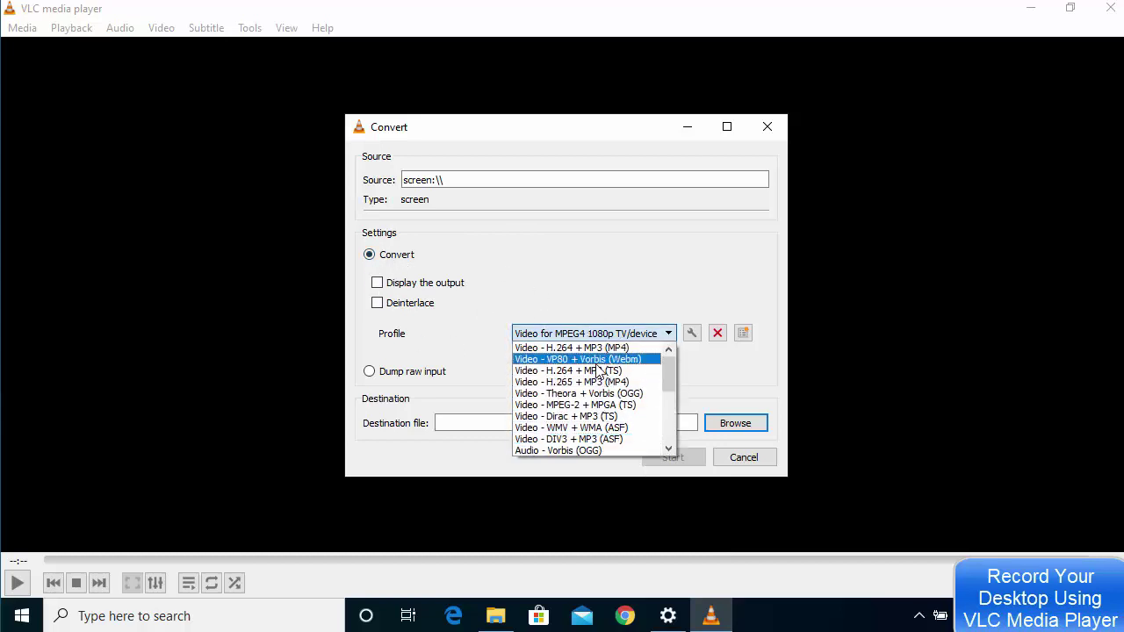
scroll(600, 371, "down", 1)
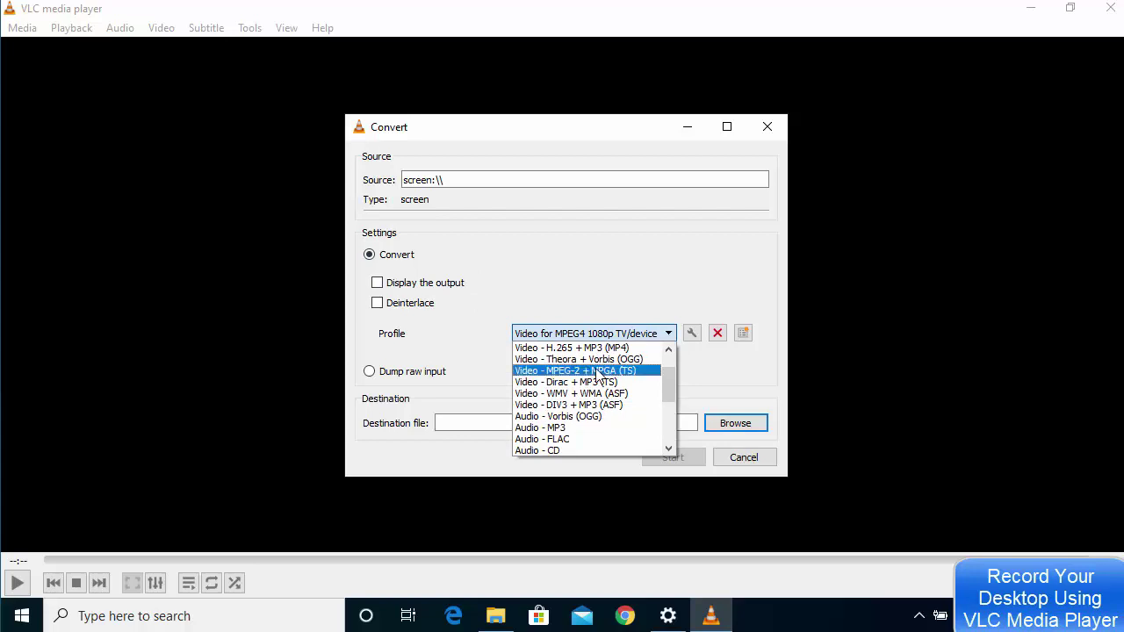
mouse_move(668, 384)
left_mouse_down()
mouse_move(670, 395)
mouse_move(664, 366)
mouse_move(669, 405)
left_mouse_up()
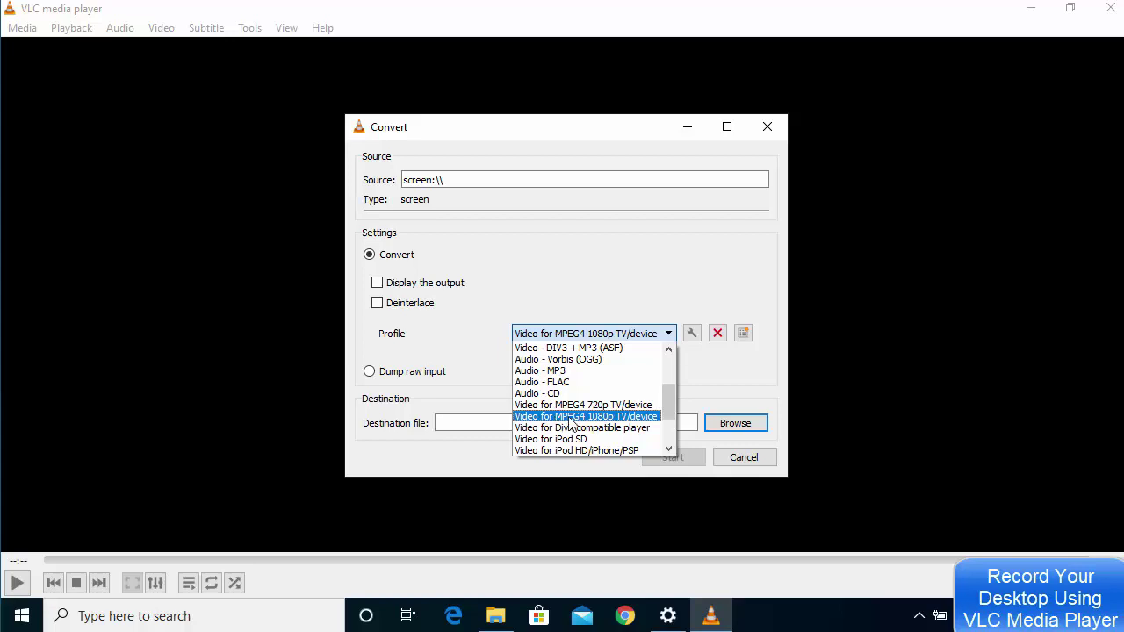
left_click(631, 419)
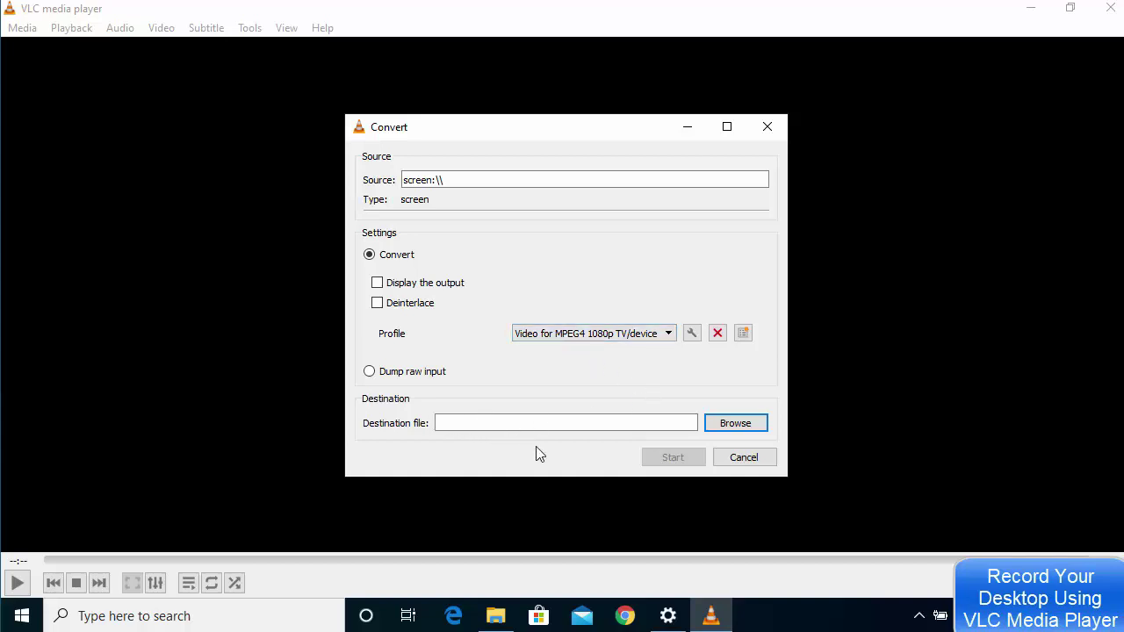
Step: Save the conversion destination as record1 in the Videos folder
left_click(736, 423)
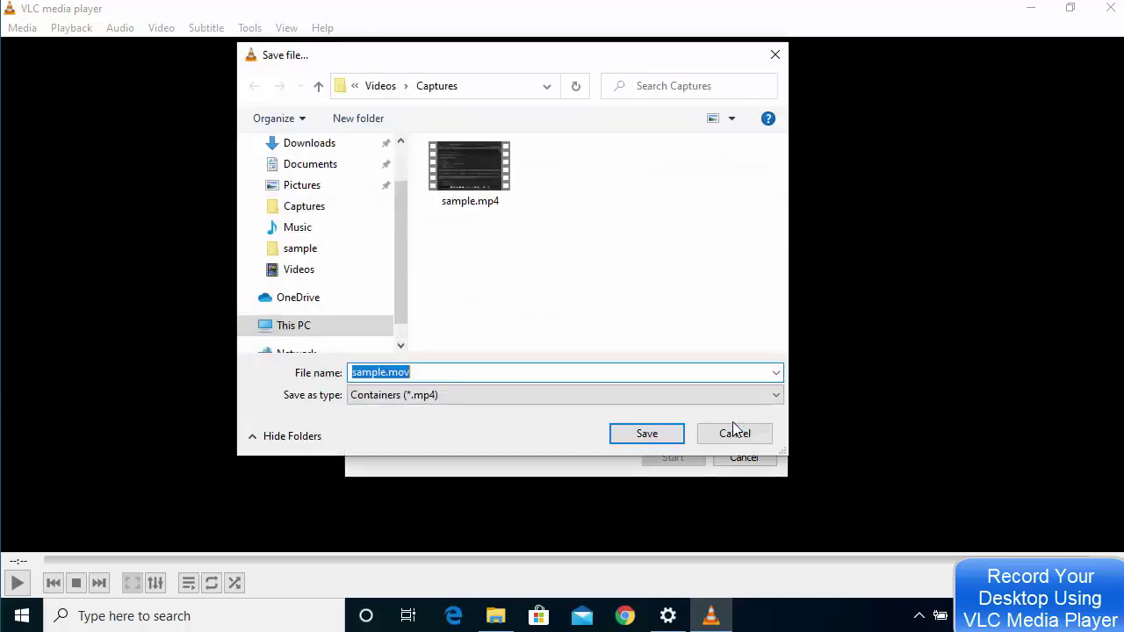
left_click(337, 272)
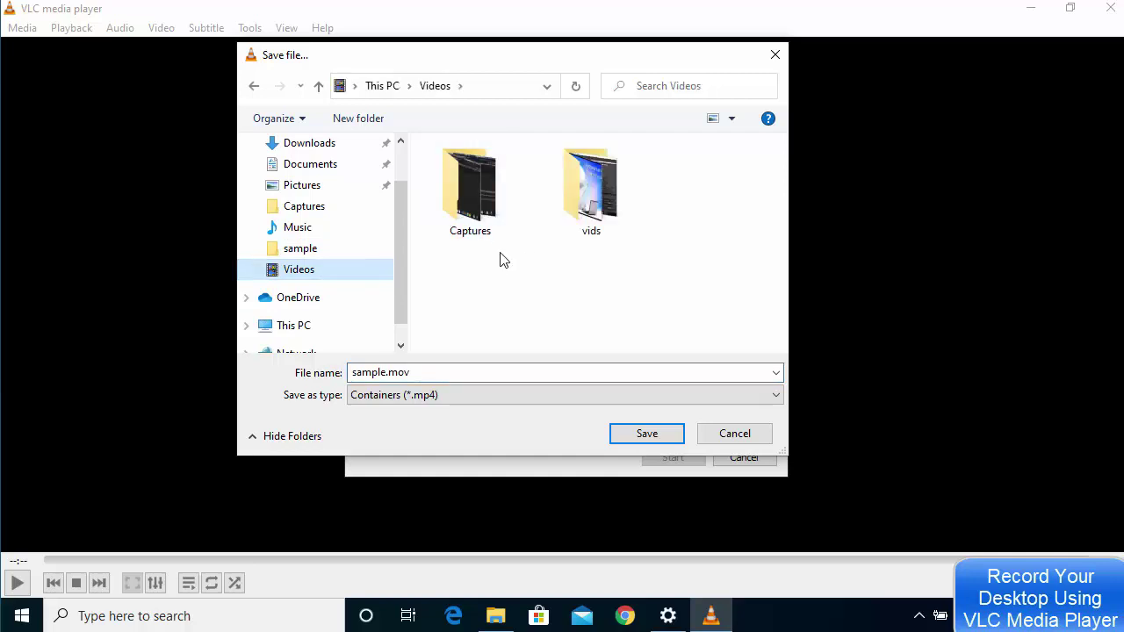
left_click(472, 374)
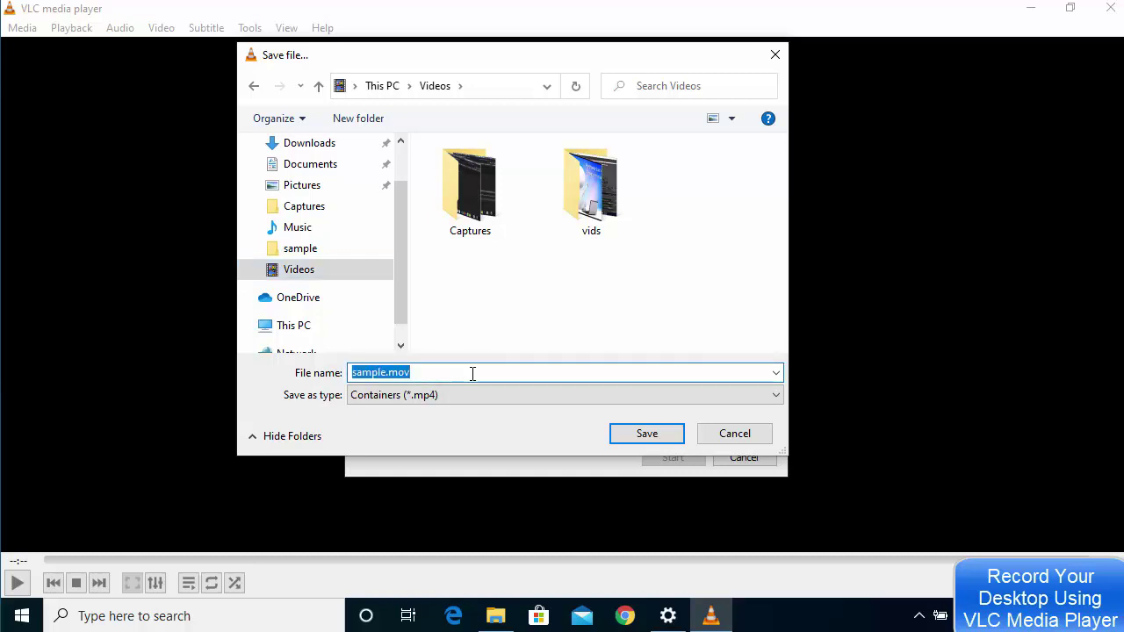
type("reco")
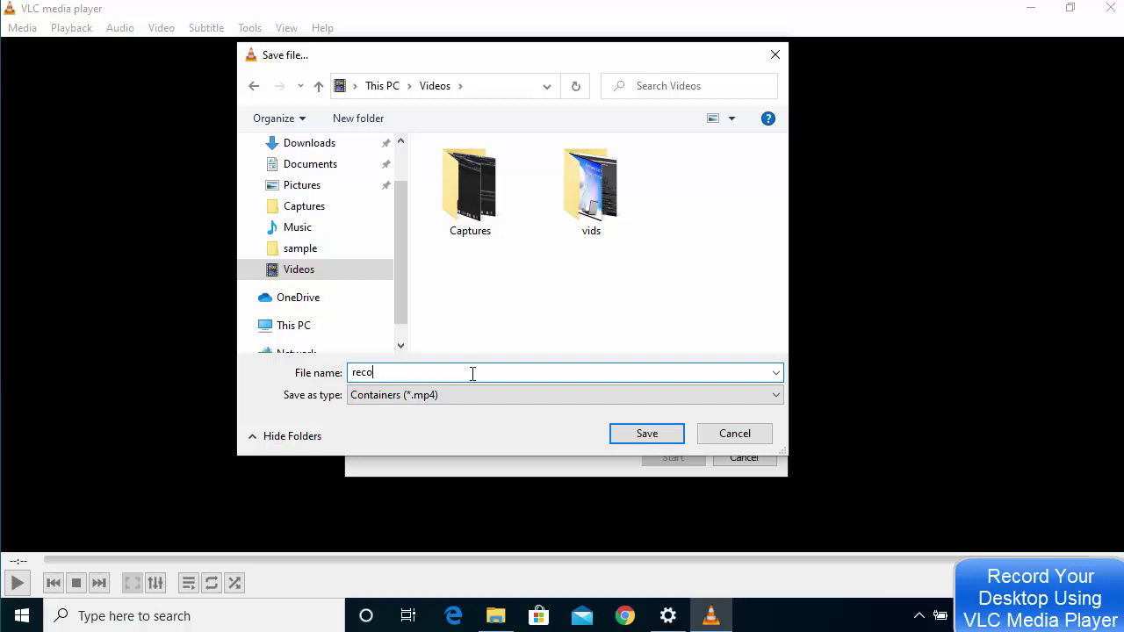
type("rd1")
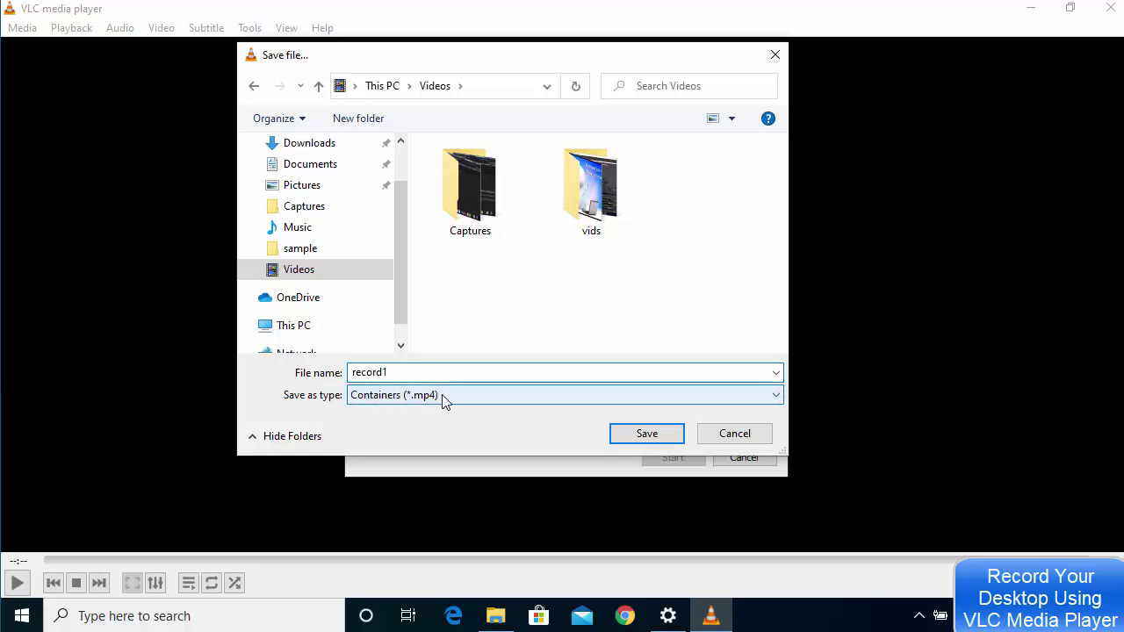
left_click(641, 436)
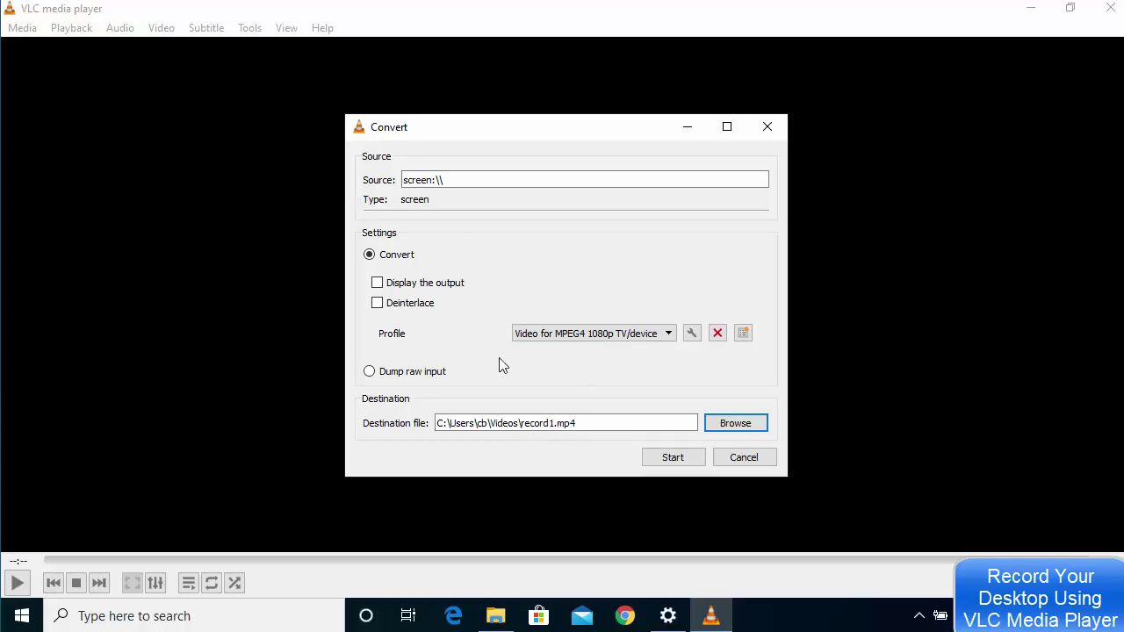
Step: Start converting screen:// into record1.mp4, beginning the desktop recording
left_click(664, 457)
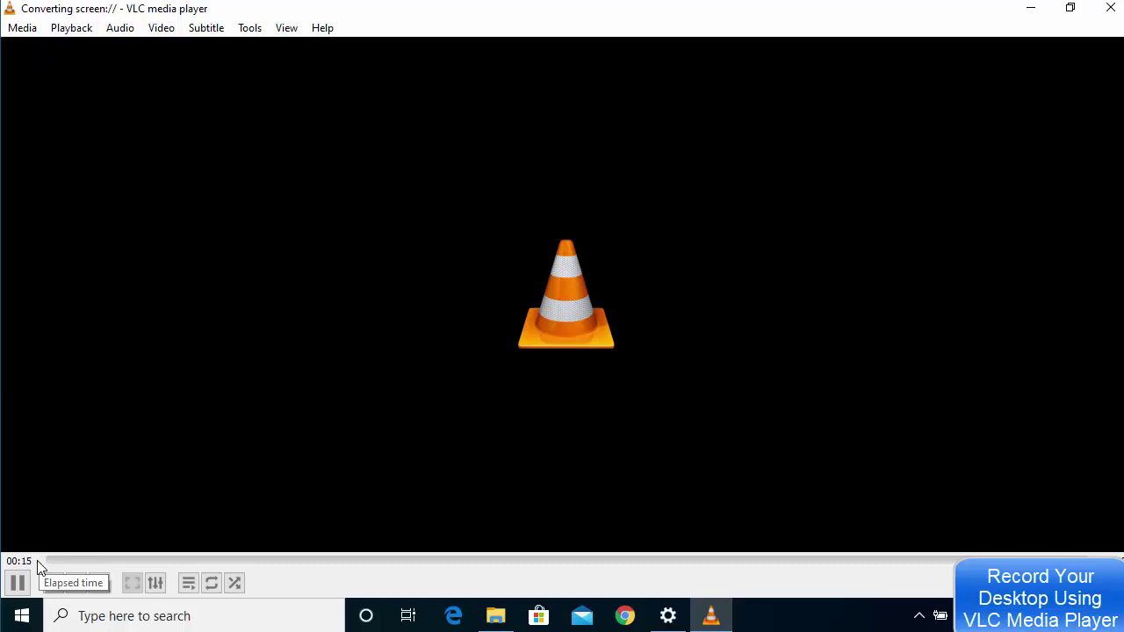
Step: Minimize VLC, open Settings' Apps & features, scroll the app list, then minimize Settings
left_click(1031, 9)
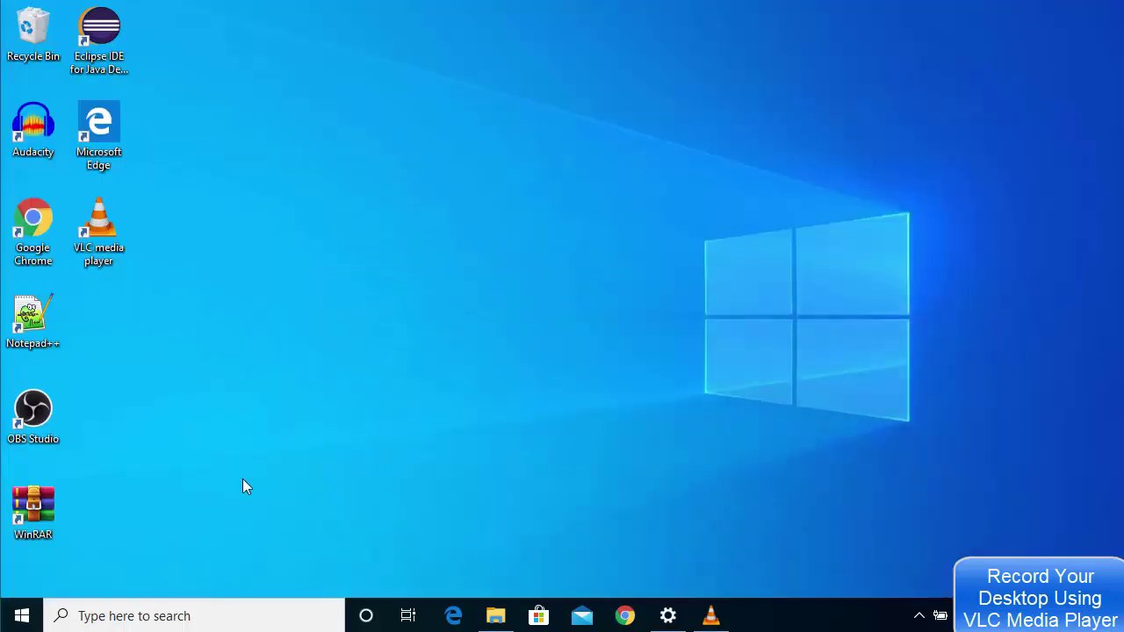
left_click(22, 616)
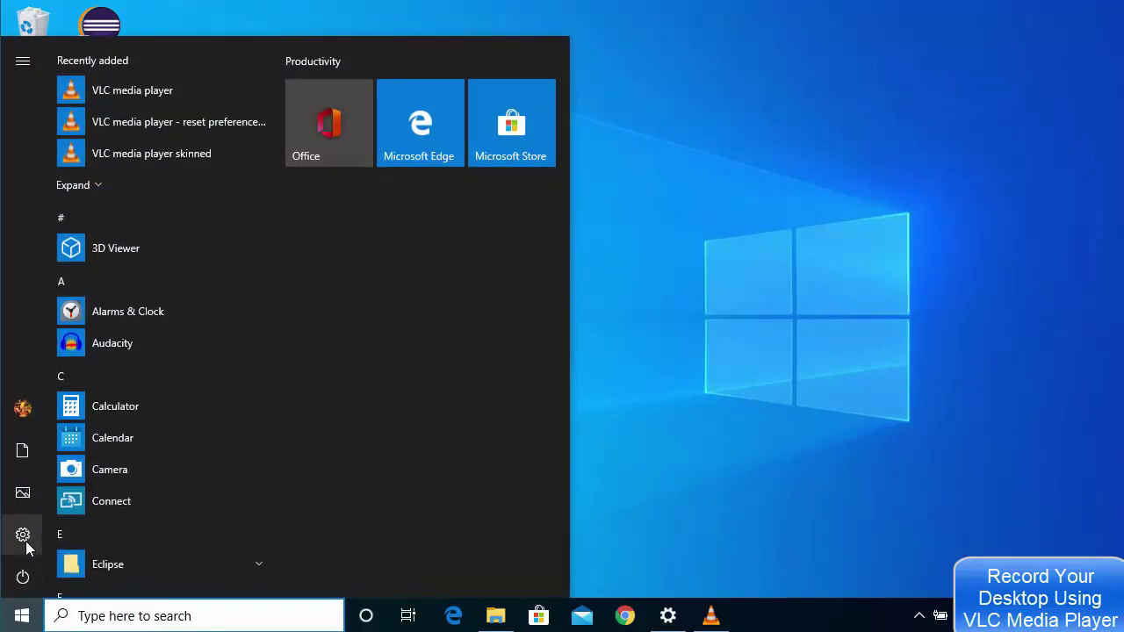
mouse_move(25, 543)
left_click(67, 536)
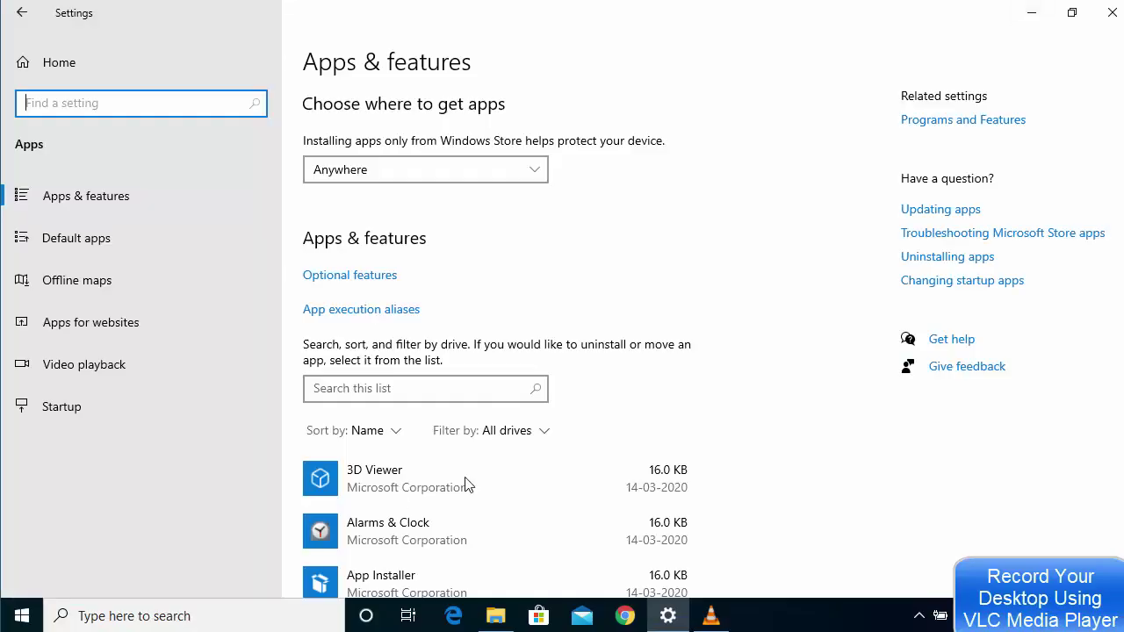
scroll(619, 326, "down", 10)
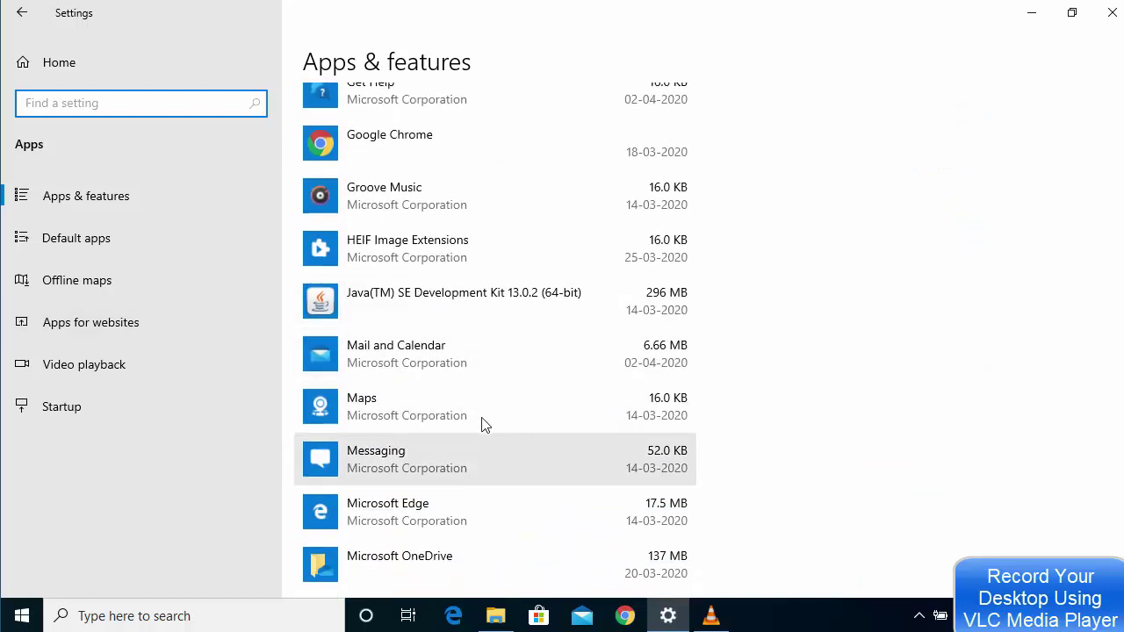
left_click(1032, 13)
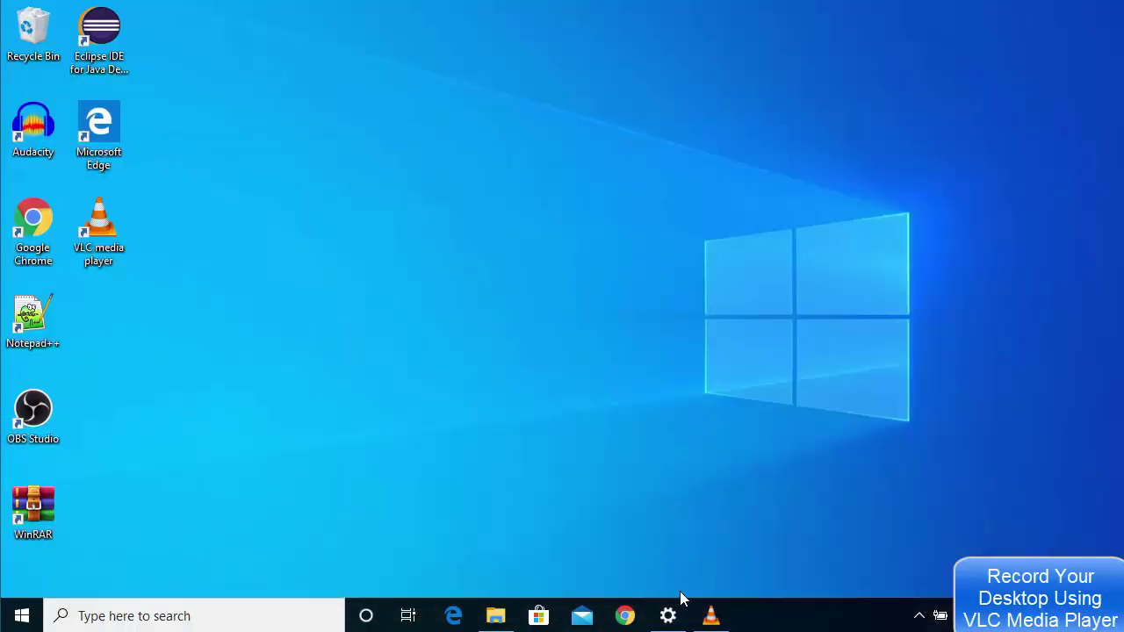
Step: Restore VLC, stop the desktop recording at about 00:43, and minimize the player
left_click(711, 615)
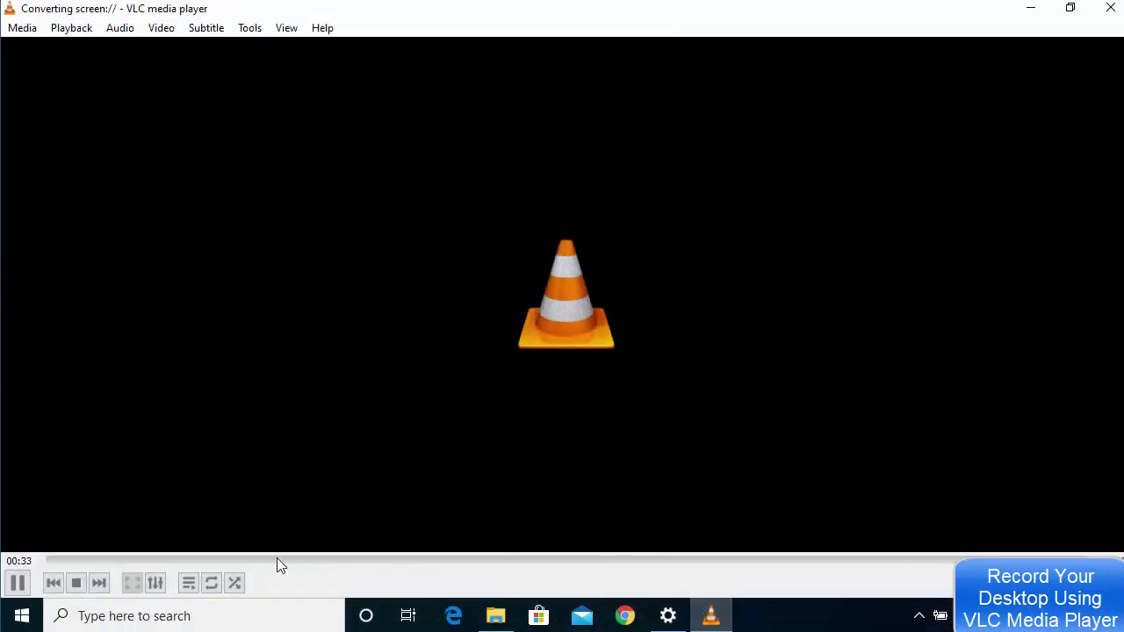
left_click(77, 585)
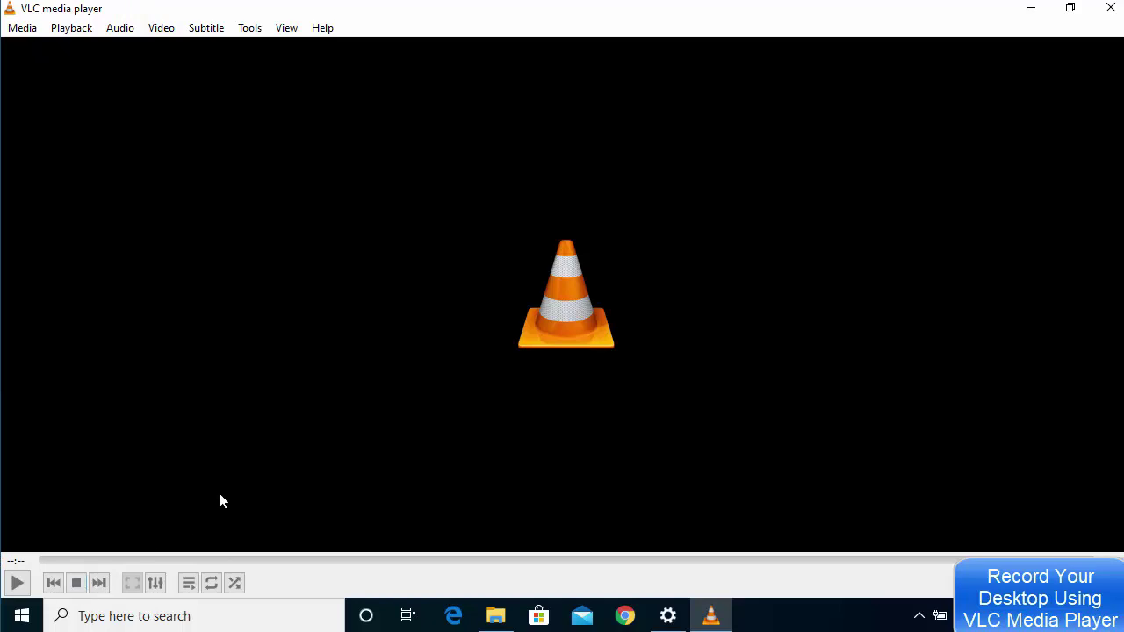
left_click(1033, 9)
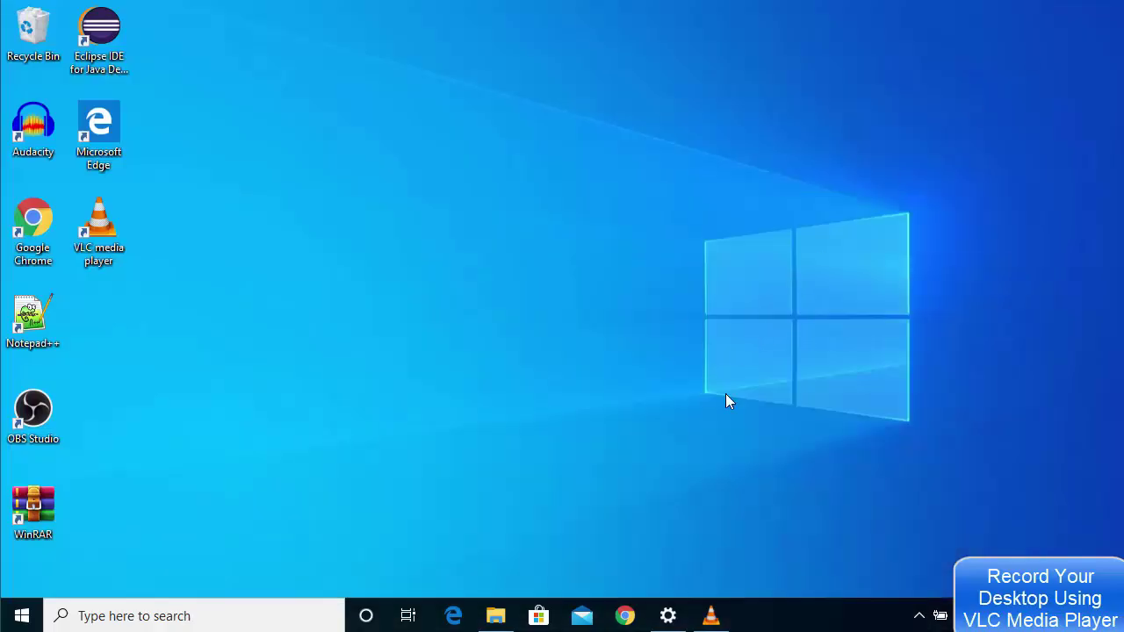
Step: Open record1.mp4 (1,770 KB) from the Videos folder in File Explorer
left_click(497, 619)
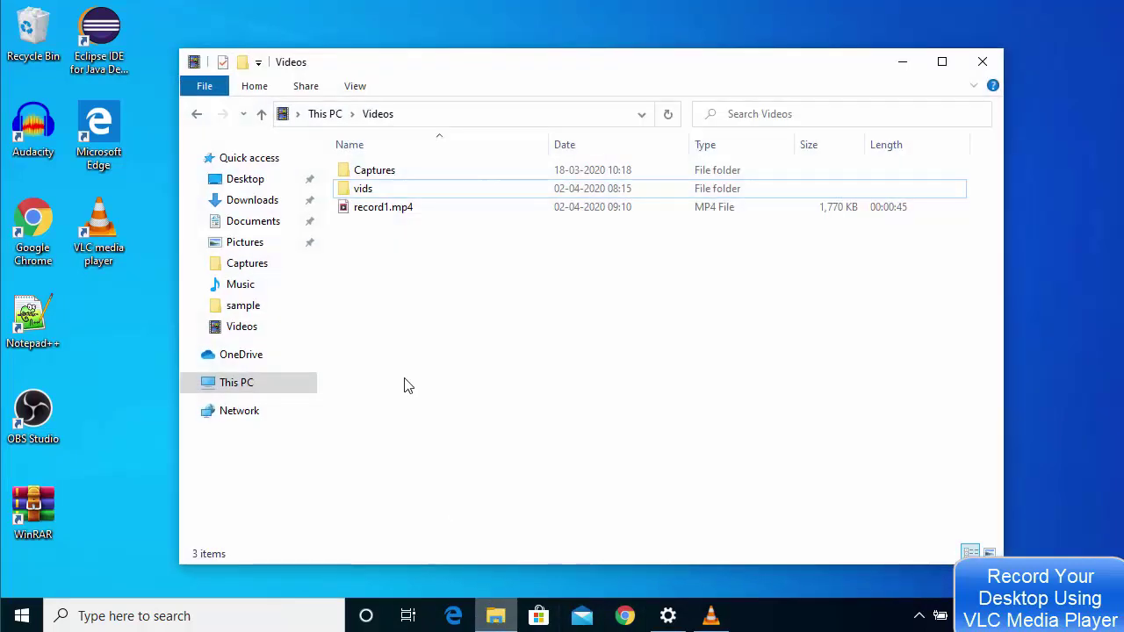
left_click(401, 216)
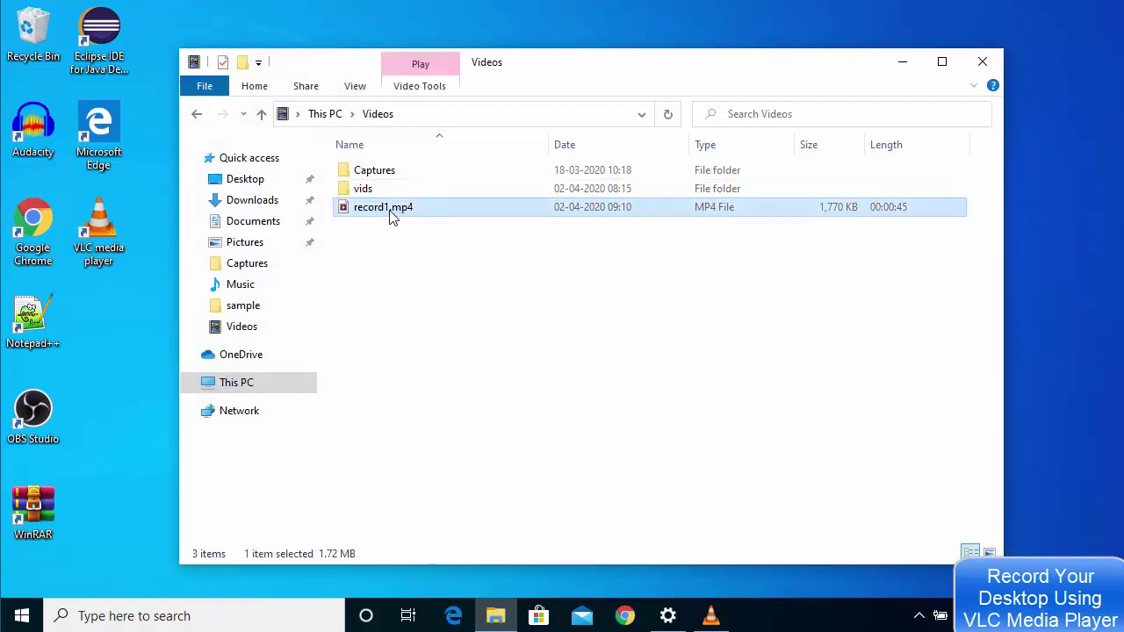
double_click(380, 213)
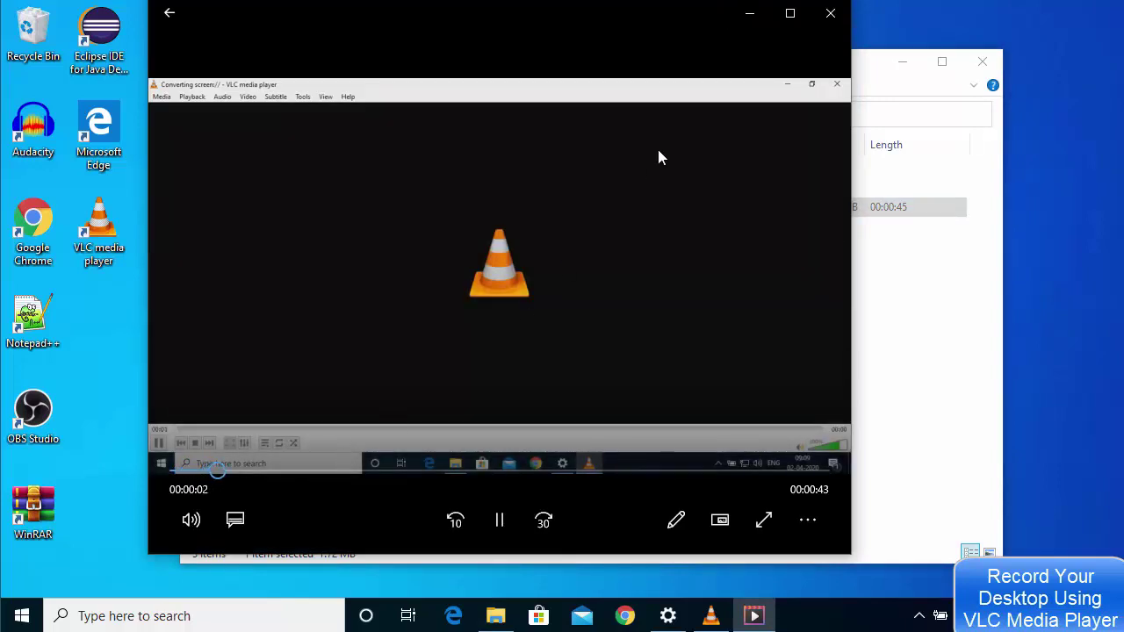
Step: Maximize Movies & TV and play record1.mp4 through to its 00:00:45 end
left_click(790, 13)
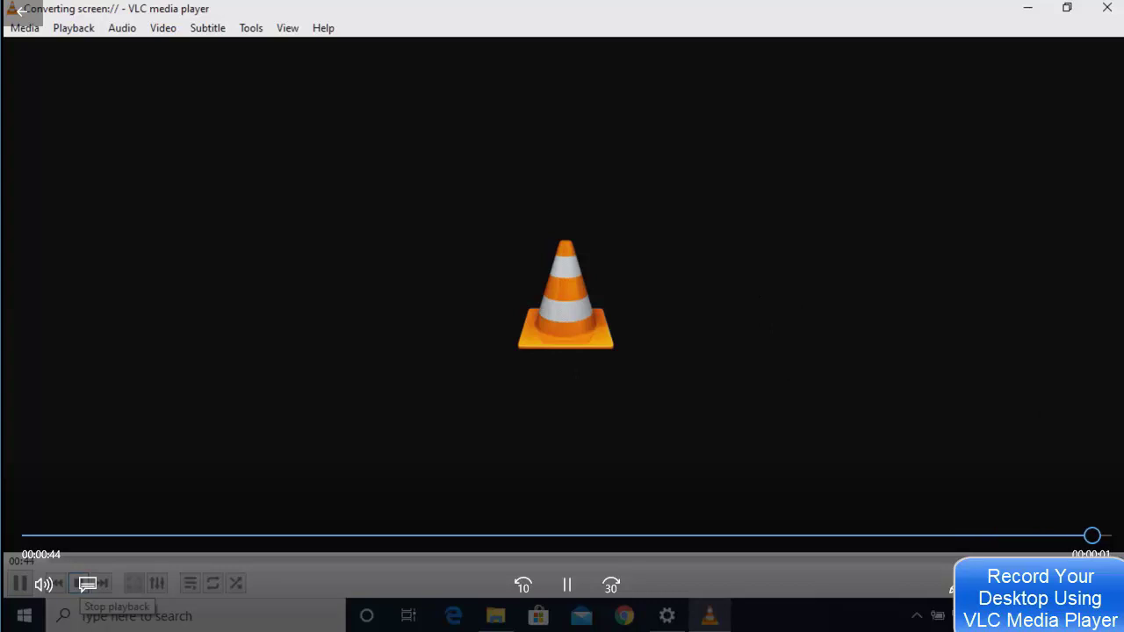
left_click(87, 584)
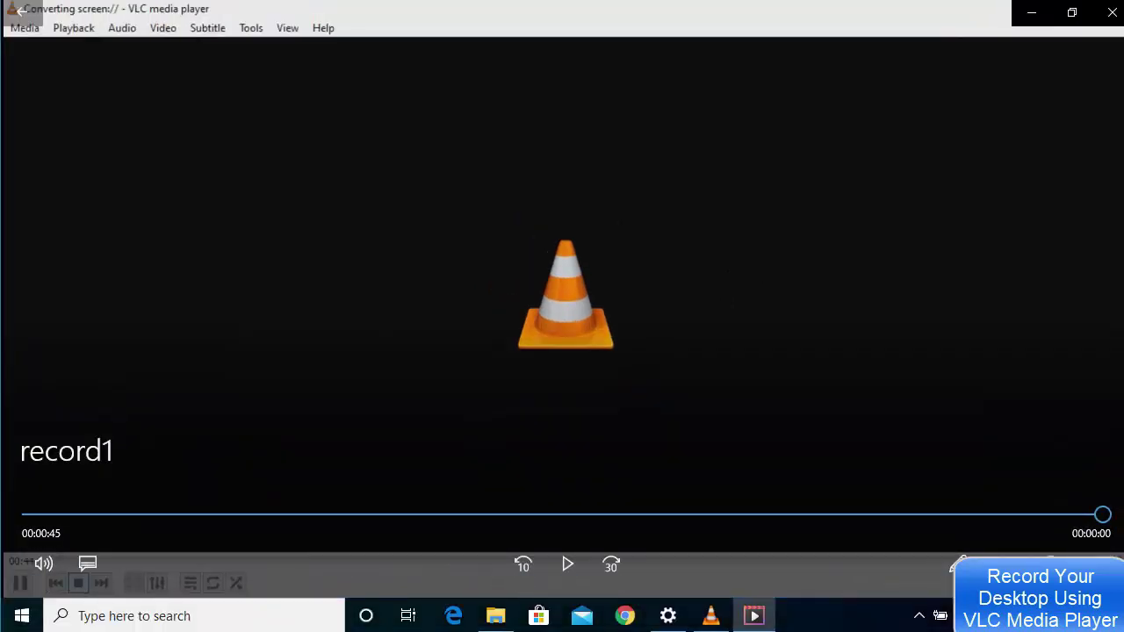